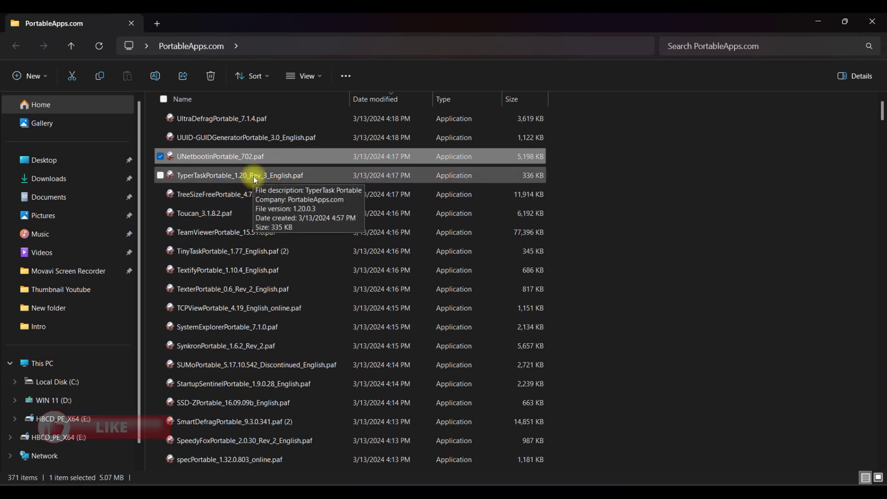
Launch the TreeSizeFreePortable_4.72_Rev_2.paf installer and set its language to English
double_click(218, 192)
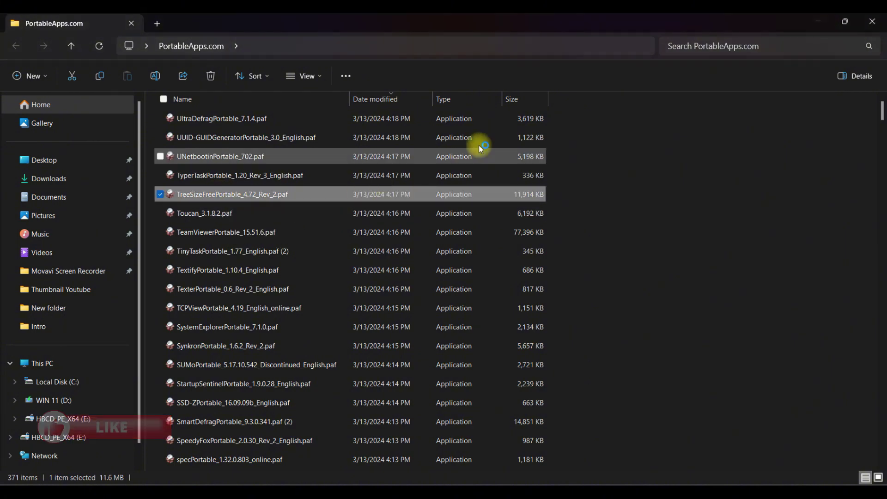
left_click(818, 23)
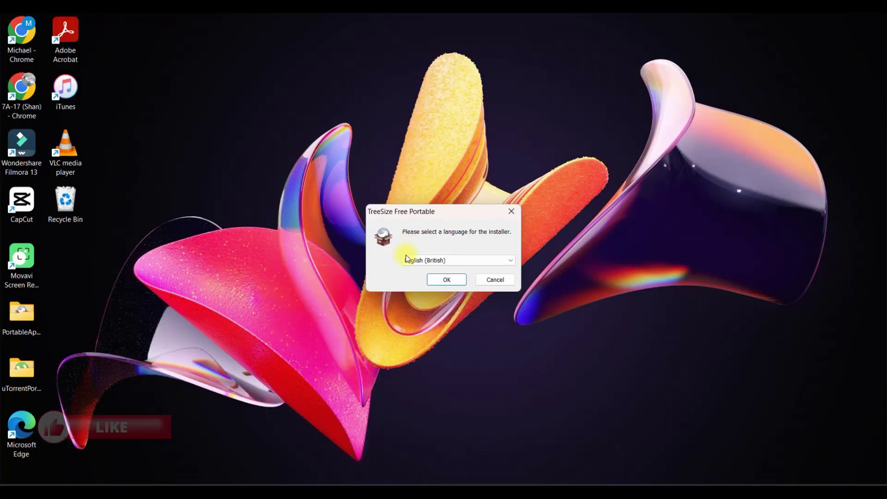
left_click(439, 261)
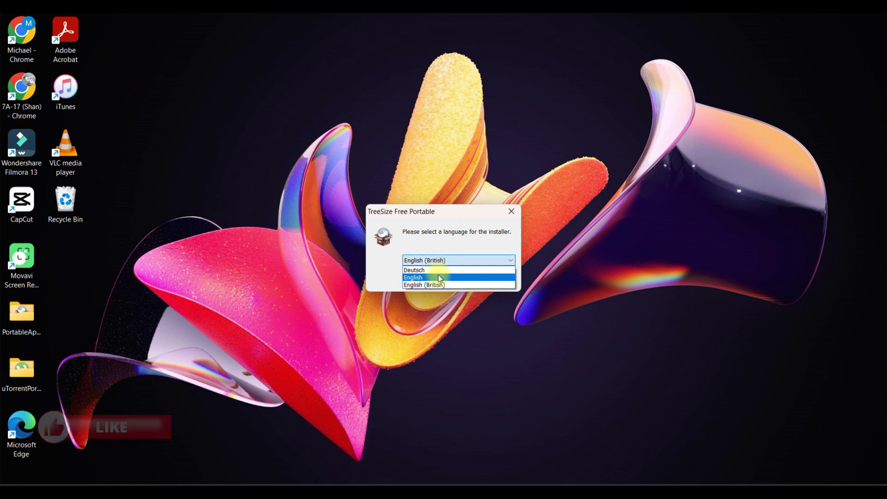
left_click(438, 276)
left_click(444, 280)
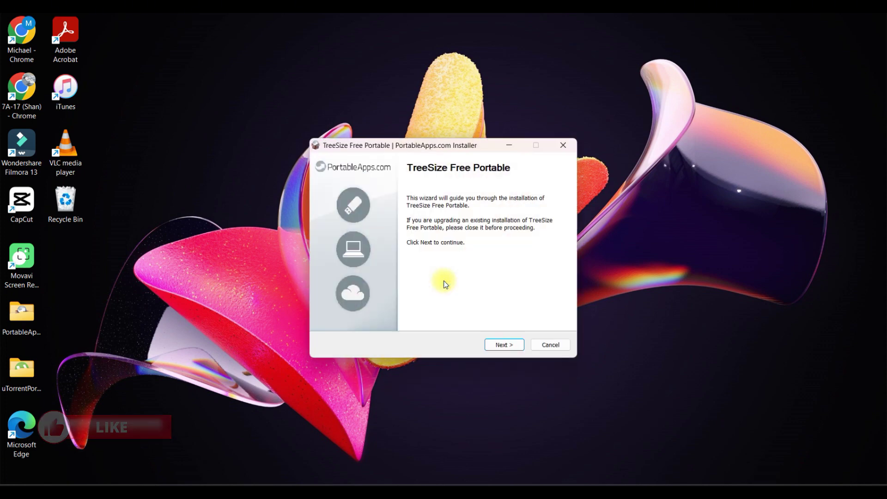
Accept the license agreement and install TreeSize Free Portable to the HBCD_PE_X64 (E:) drive, completing the setup wizard
left_click(500, 345)
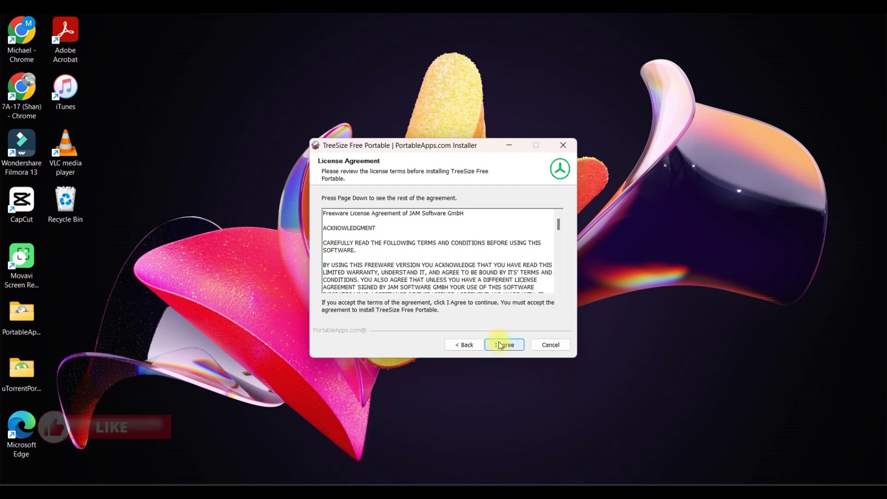
left_click(500, 345)
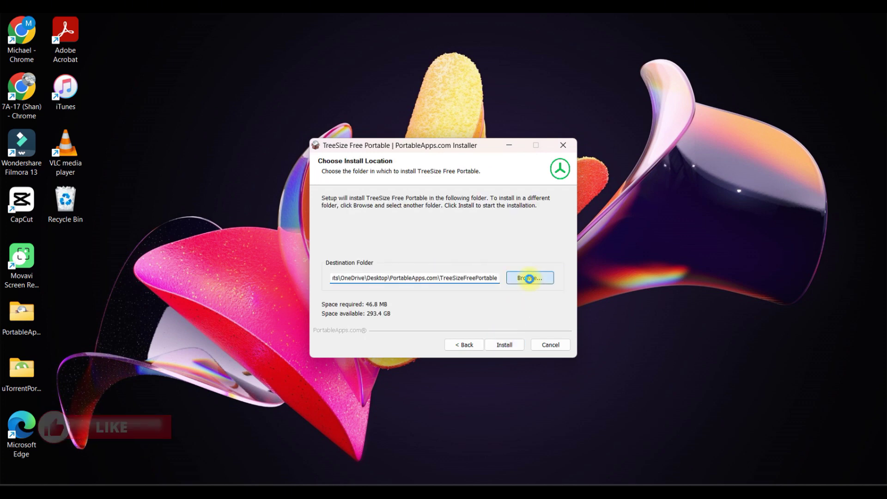
left_click(529, 278)
scroll(444, 301, "down", 2)
left_click(442, 294)
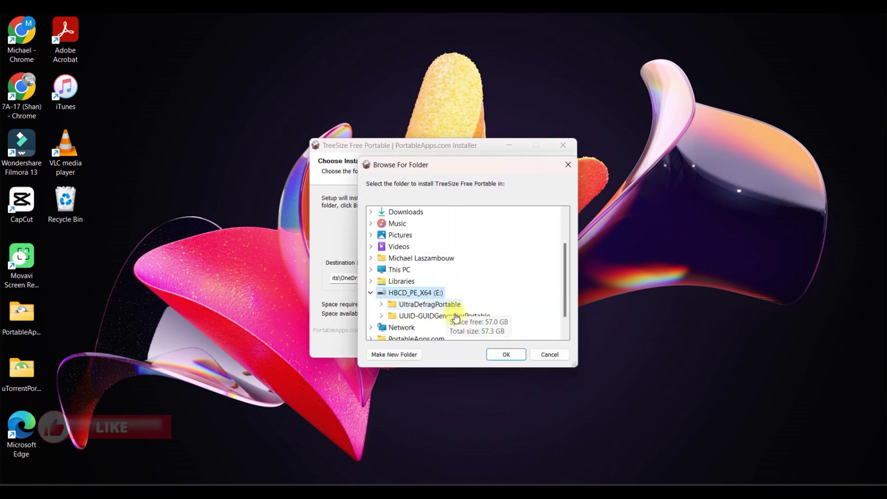
left_click(505, 353)
left_click(497, 345)
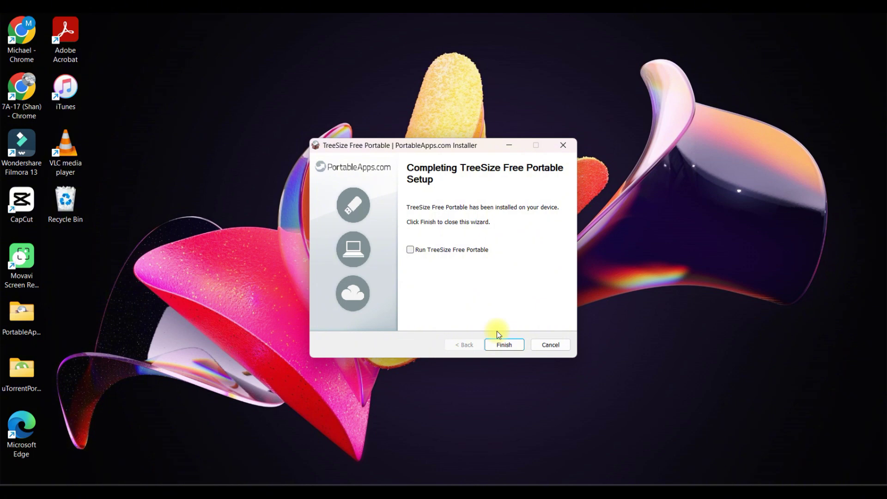
left_click(501, 344)
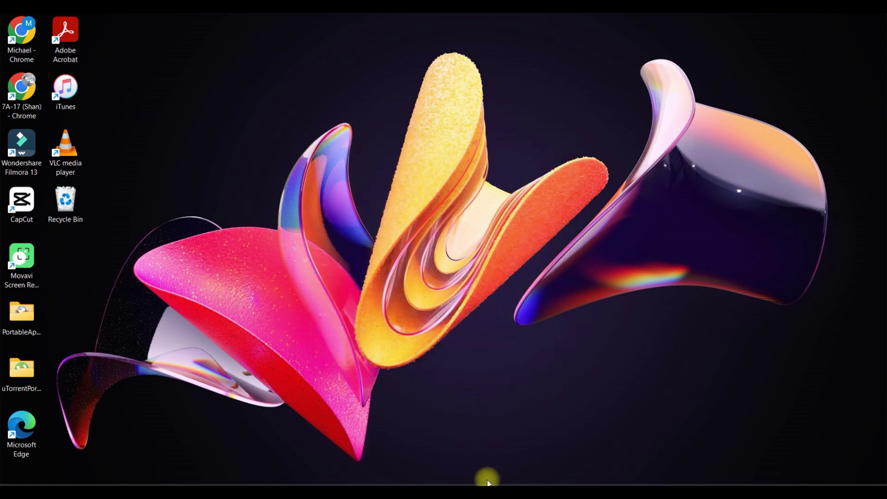
Launch TreeSizeFreePortable from its folder on the HBCD_PE_X64 (E:) drive and maximize its window
mouse_move(485, 476)
left_click(655, 447)
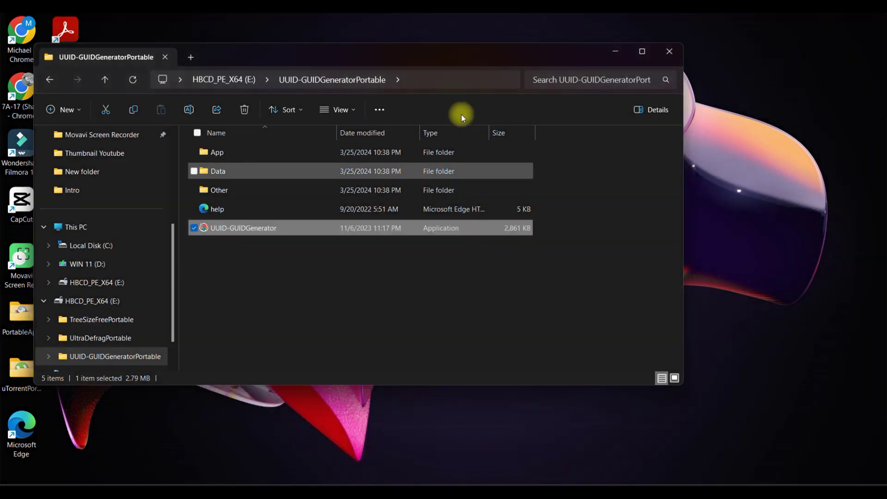
left_click(235, 84)
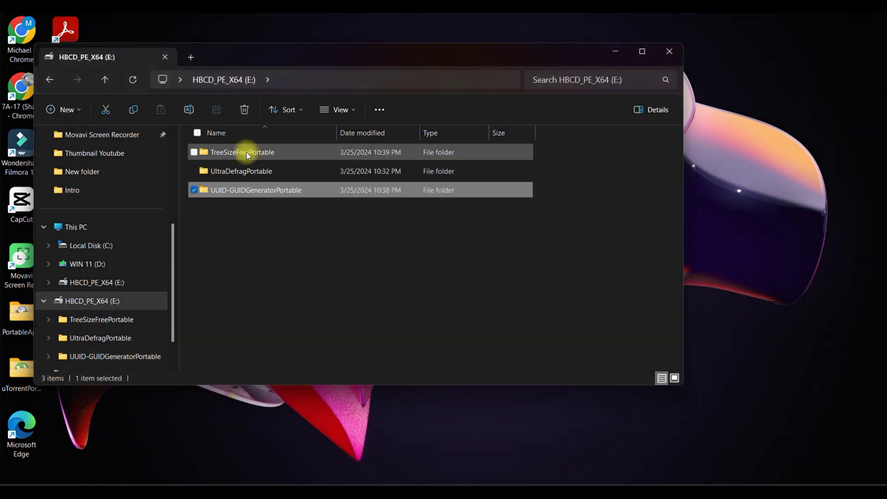
double_click(252, 153)
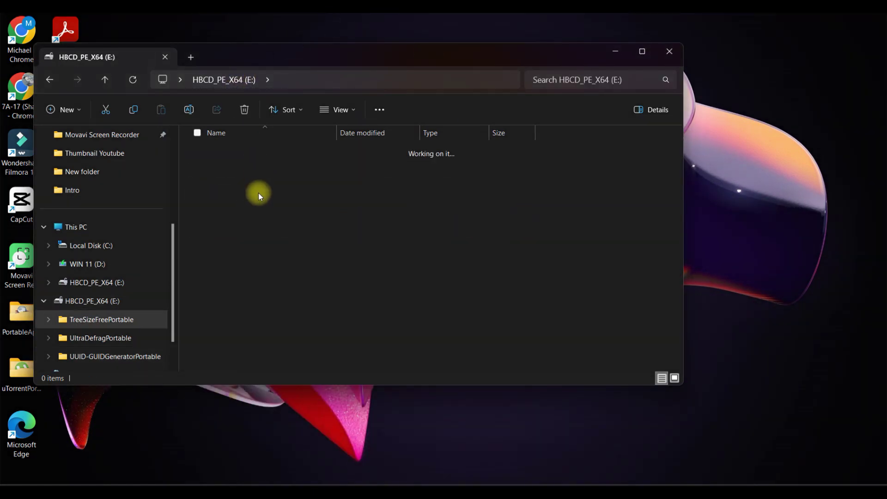
double_click(265, 228)
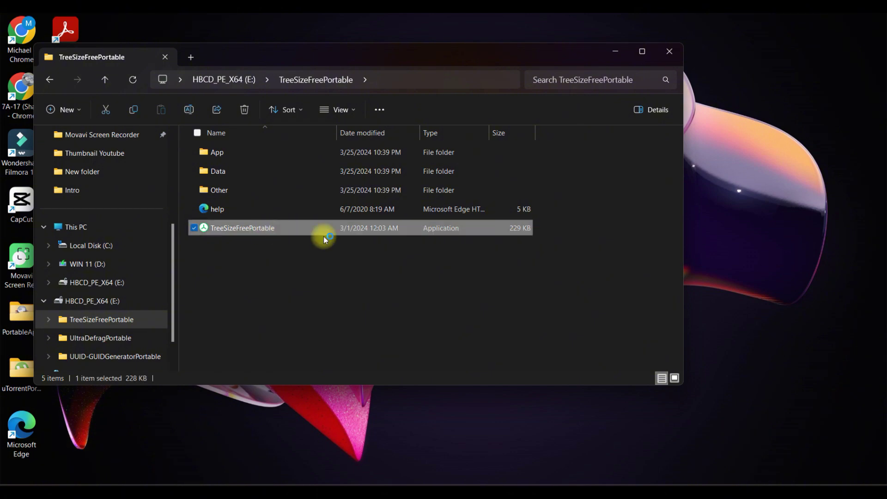
left_click(618, 51)
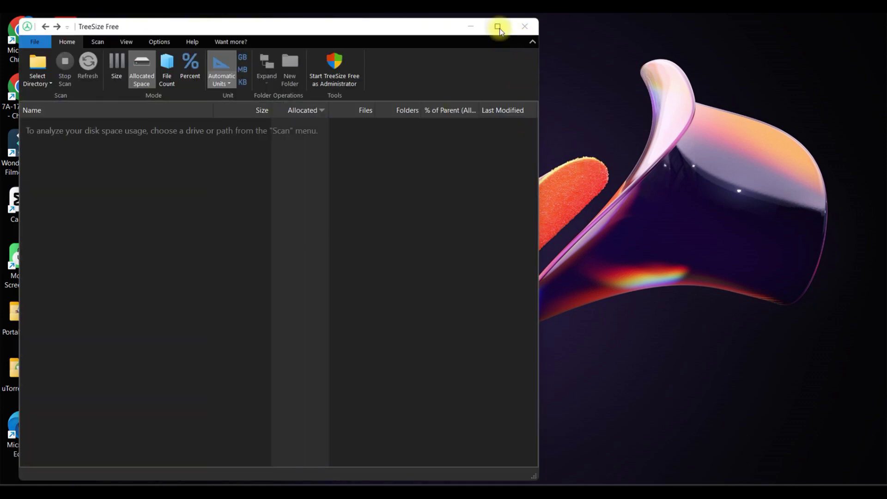
left_click(497, 27)
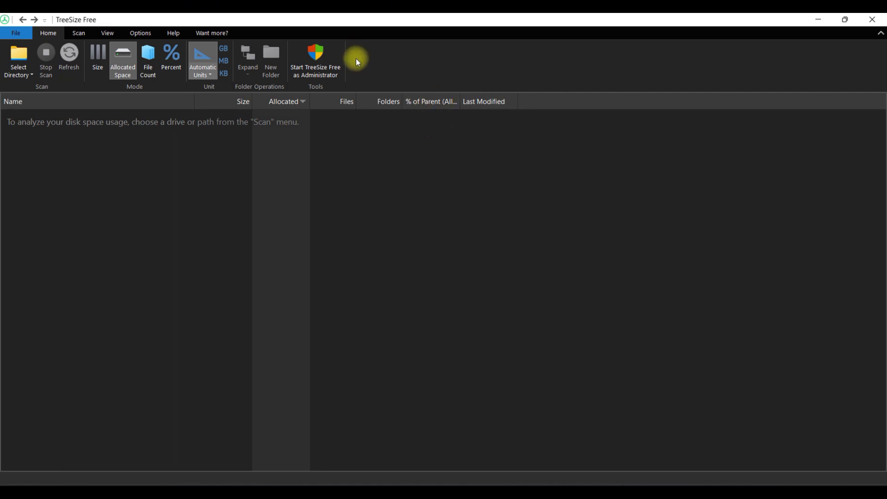
Review the TreeSize Professional offers, the help commands and the About information of TreeSize Free
left_click(221, 39)
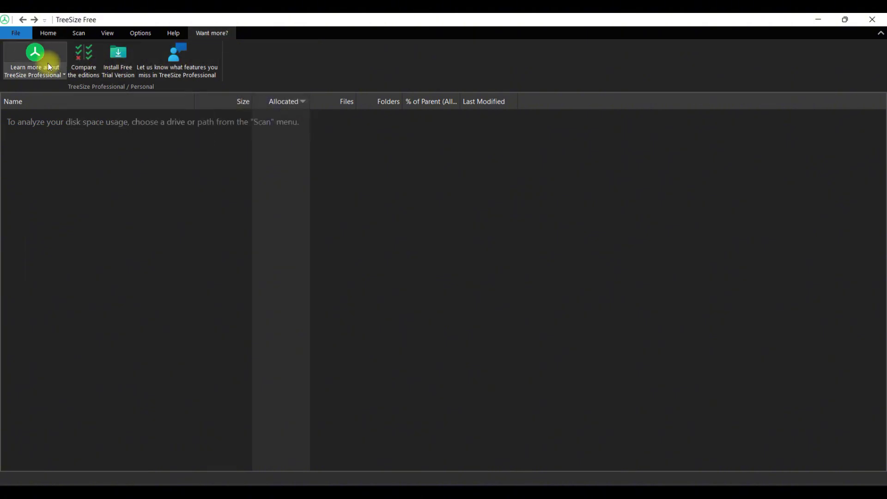
left_click(171, 36)
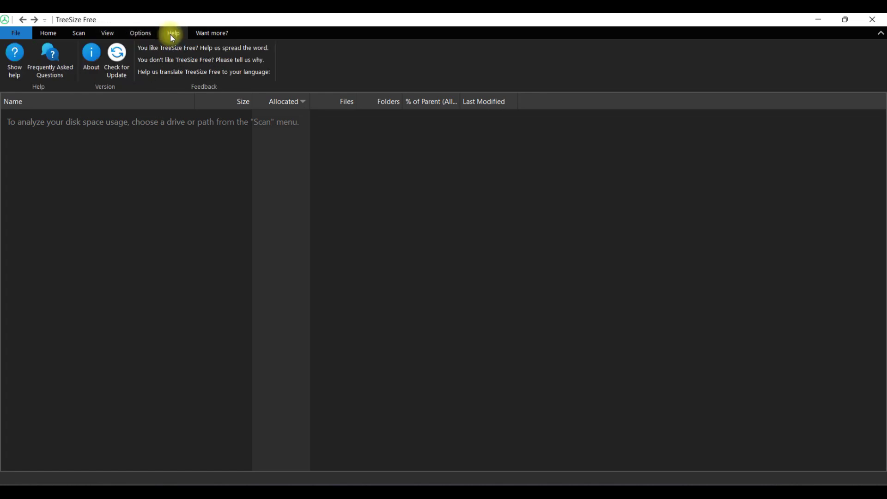
left_click(91, 61)
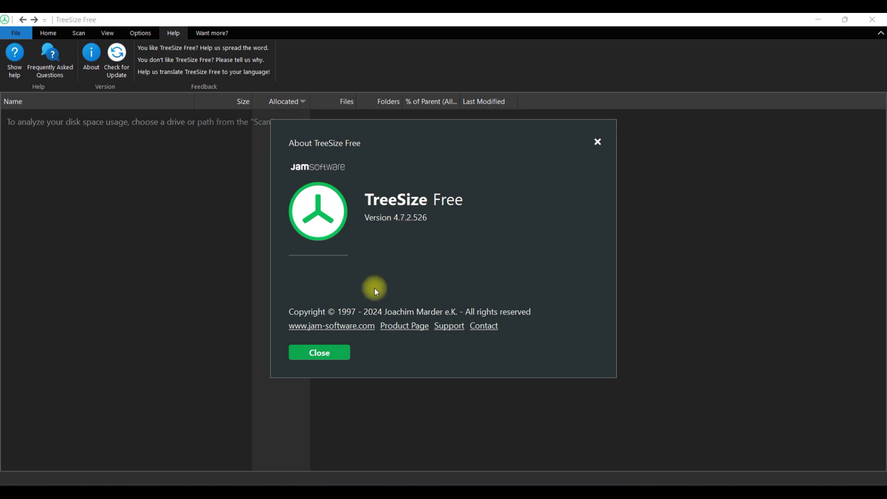
left_click(324, 353)
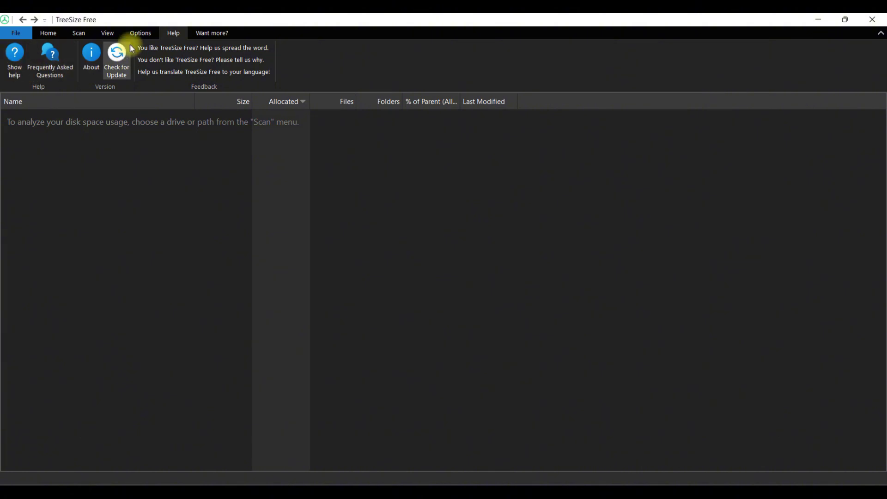
Examine the directory tree and scan options, the available languages, and the user interface and tooltip settings
left_click(137, 33)
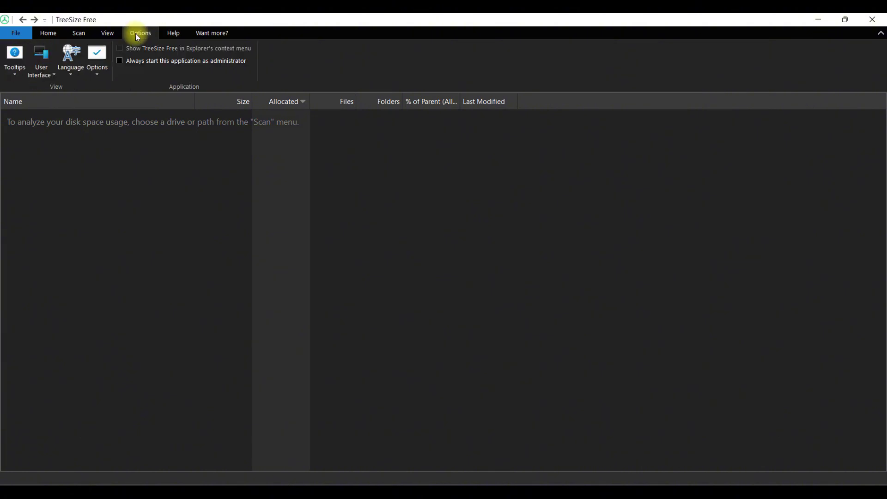
left_click(100, 74)
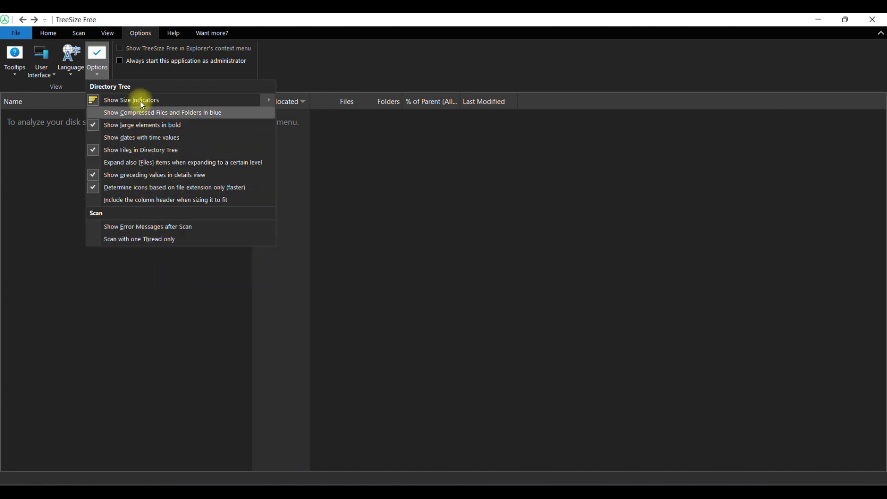
left_click(72, 73)
left_click(72, 73)
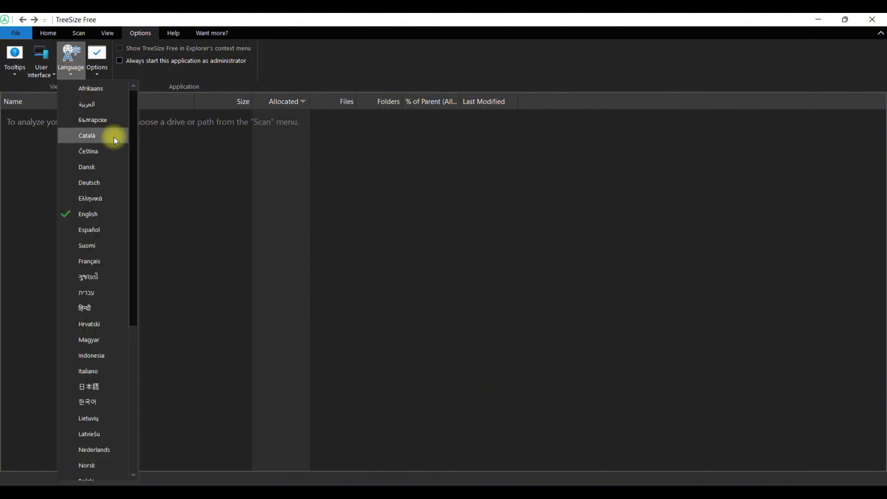
left_click_drag(129, 167, 138, 128)
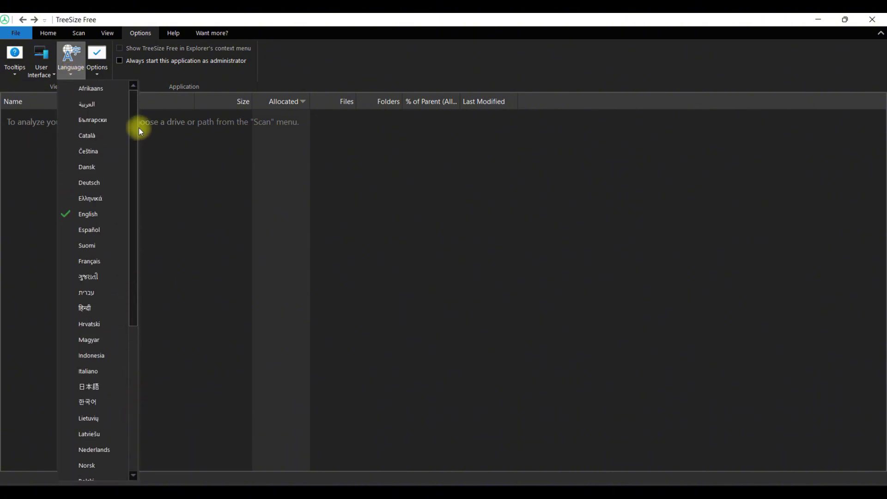
left_click(41, 67)
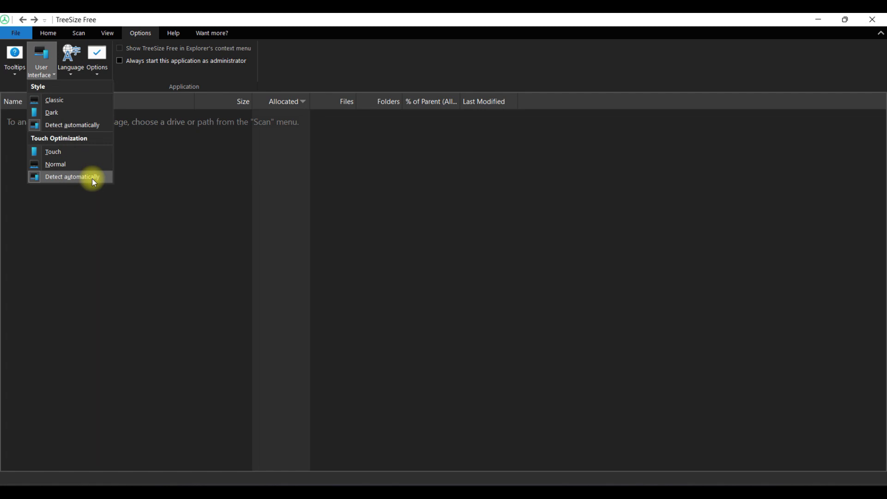
left_click(17, 77)
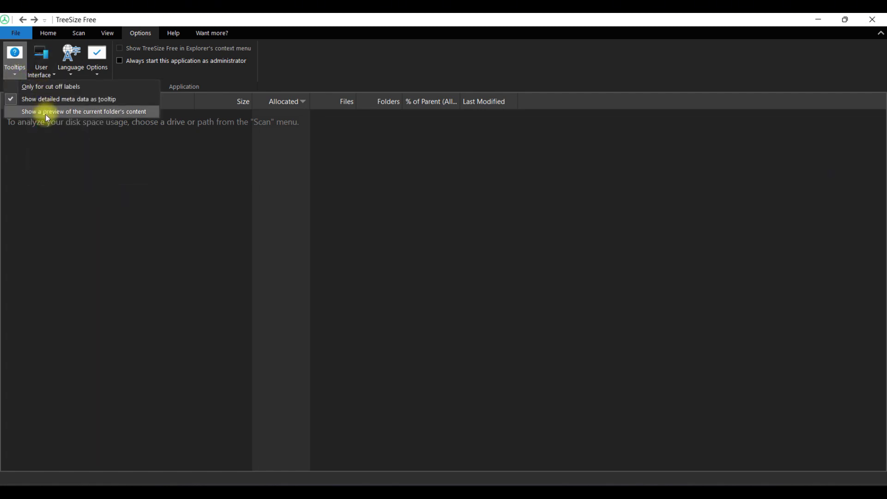
Show the treemap chart and try its placement at the bottom before returning it to the right pane
left_click(117, 33)
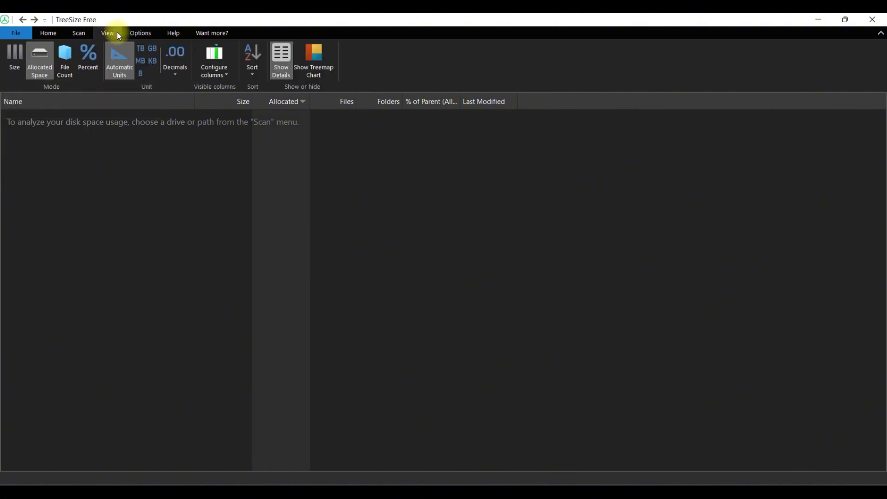
left_click(326, 76)
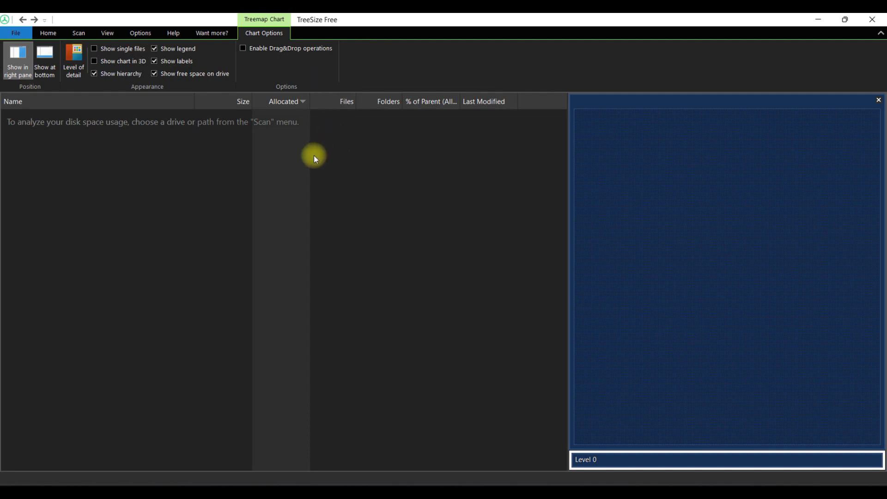
left_click(49, 72)
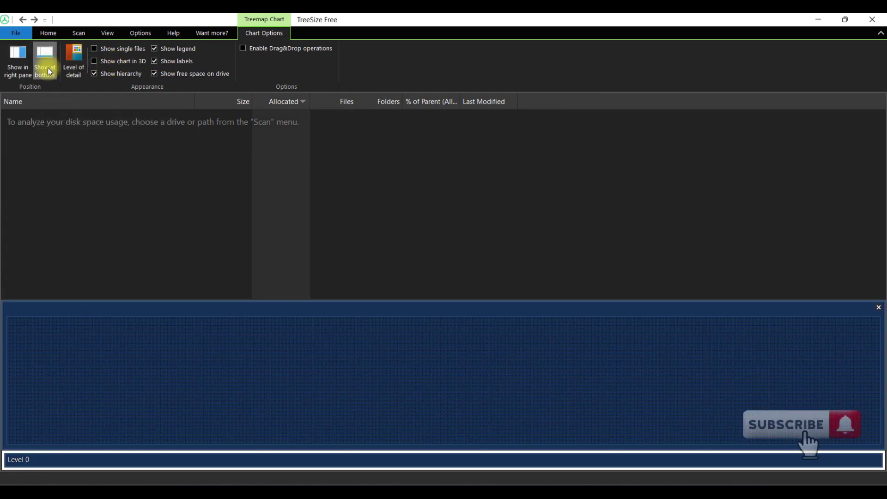
left_click(75, 68)
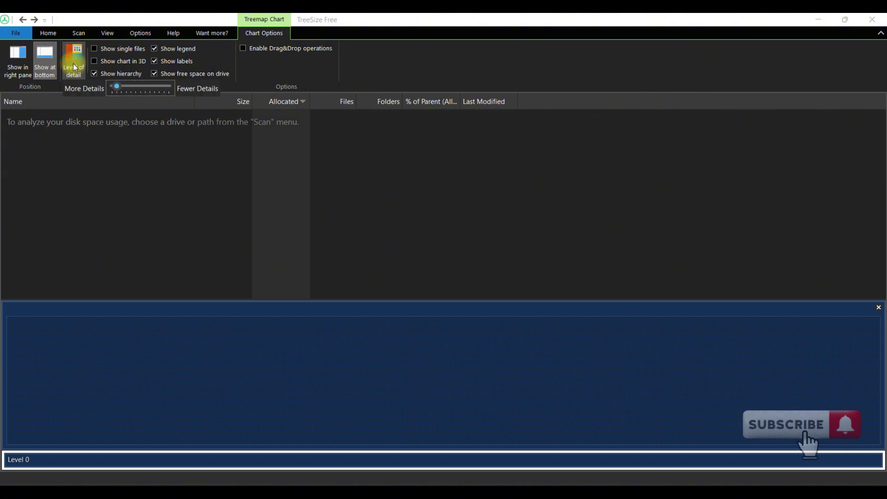
left_click(18, 62)
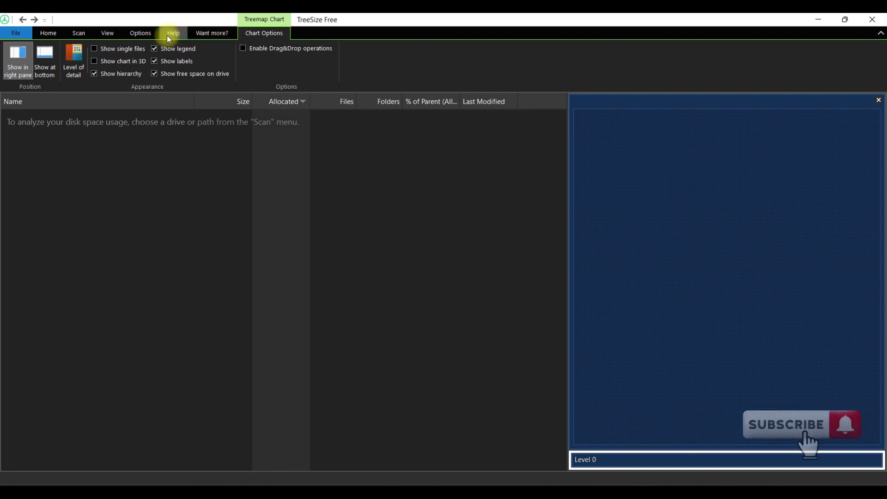
Examine the available choices for decimals, visible columns and sort order of the directory view
left_click(141, 35)
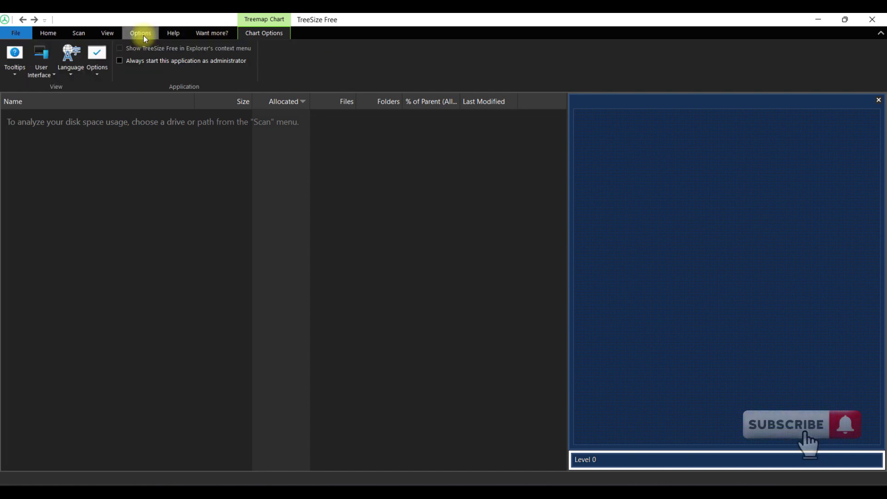
left_click(108, 35)
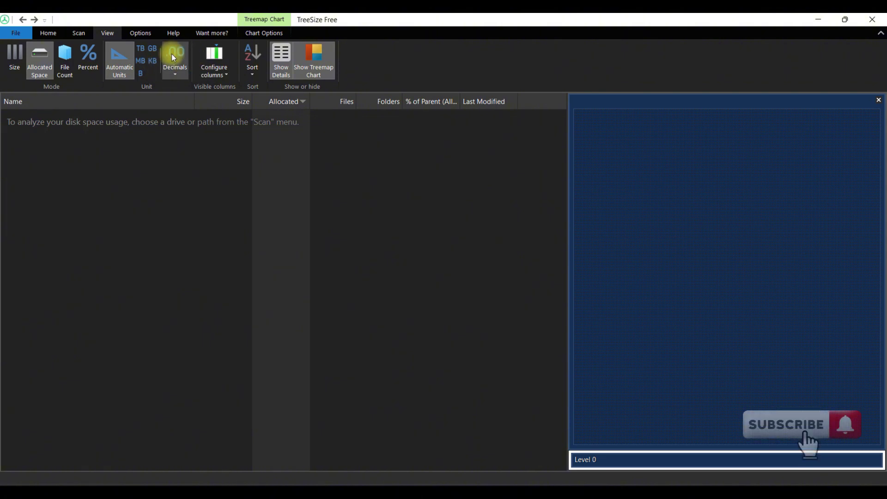
left_click(176, 75)
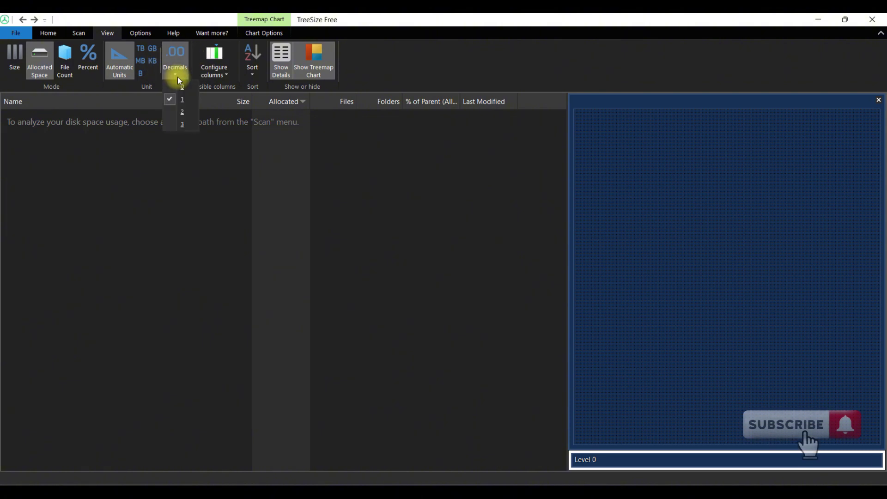
left_click(224, 75)
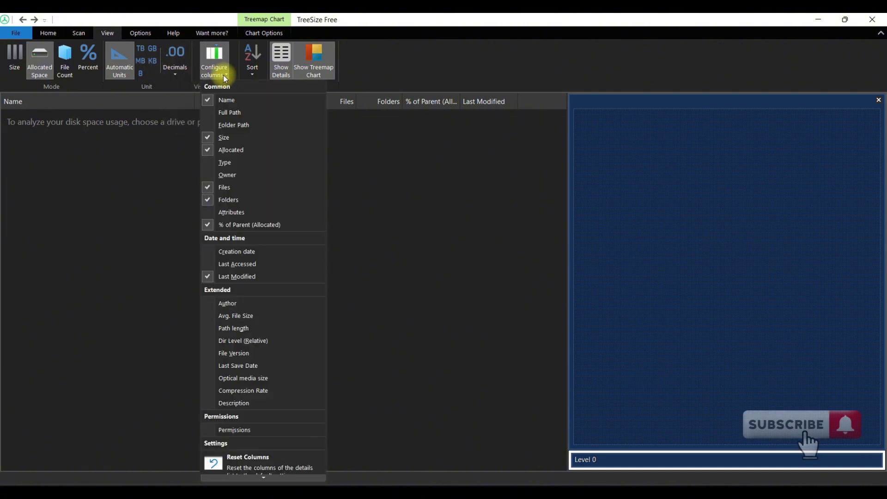
left_click(253, 73)
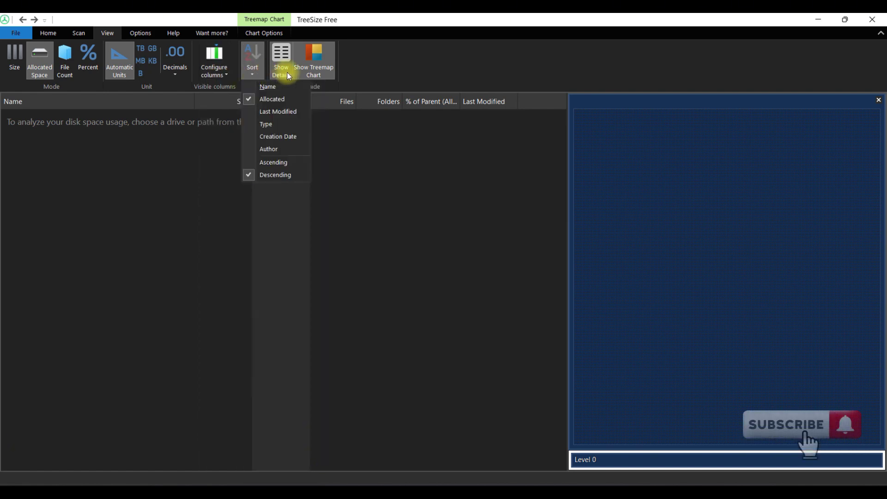
Scan the WIN 11 (D:) drive, choosing to always start as administrator, and maximize the restarted window
left_click(353, 70)
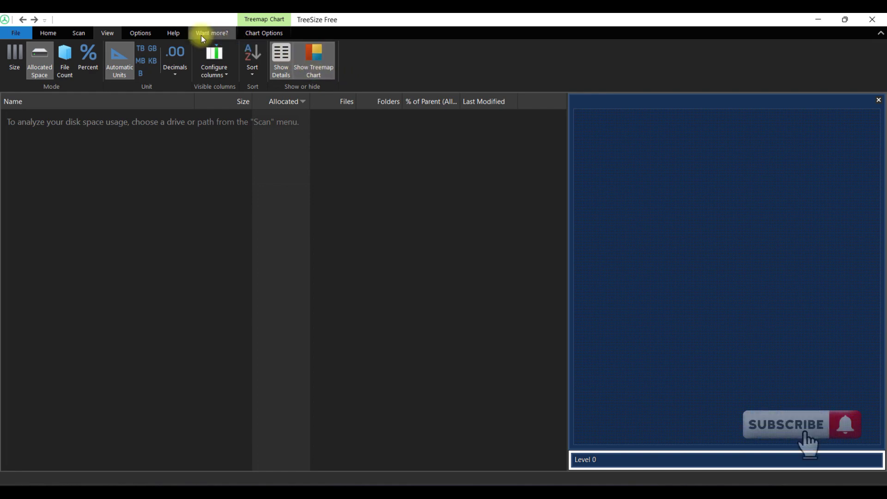
left_click(86, 34)
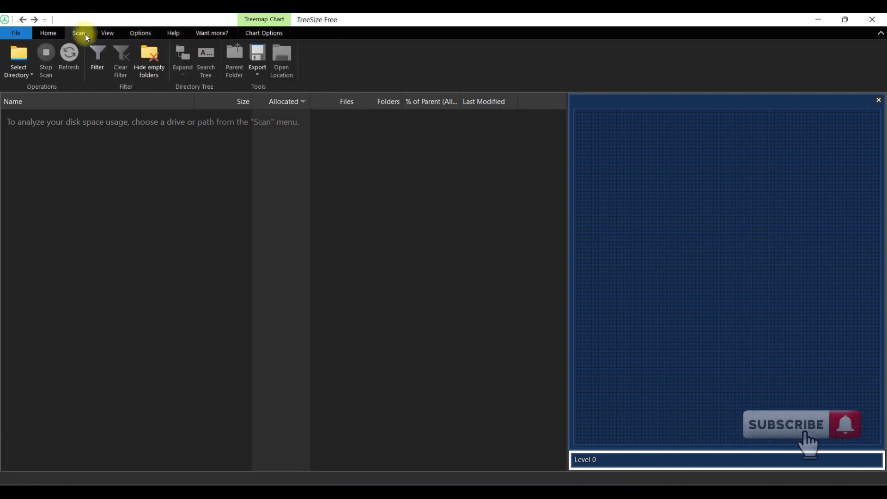
left_click(22, 73)
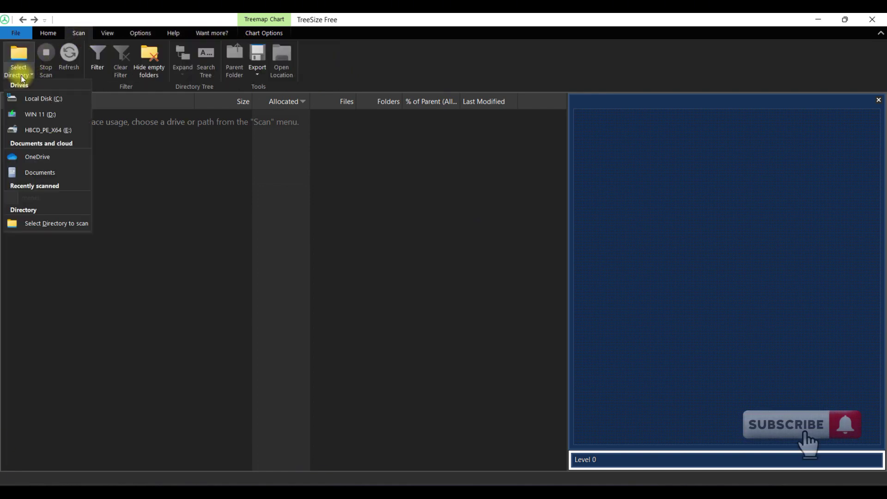
left_click(40, 114)
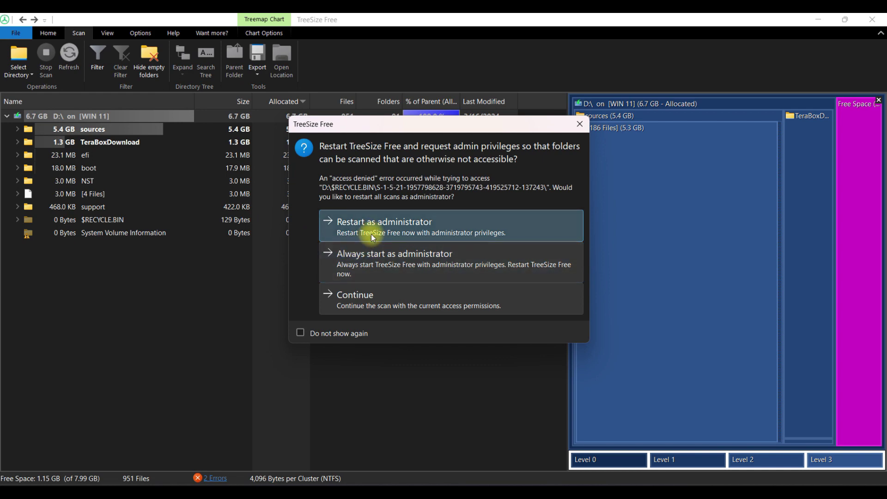
left_click(369, 262)
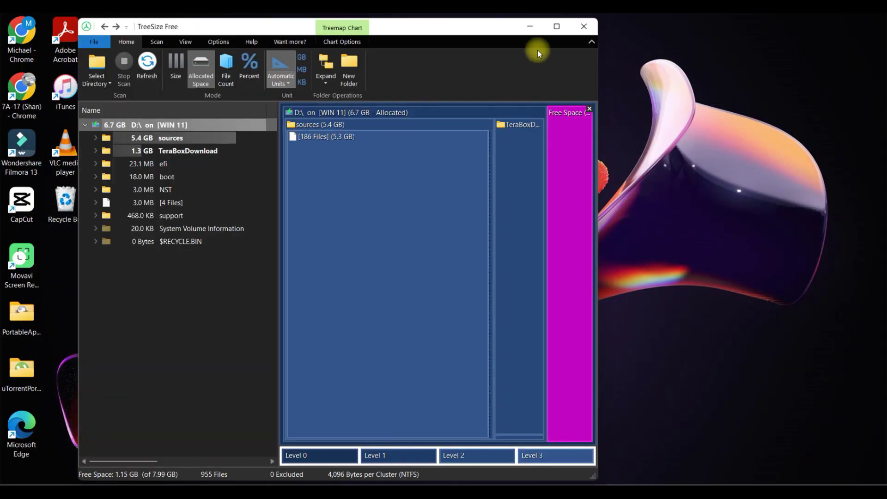
left_click(556, 26)
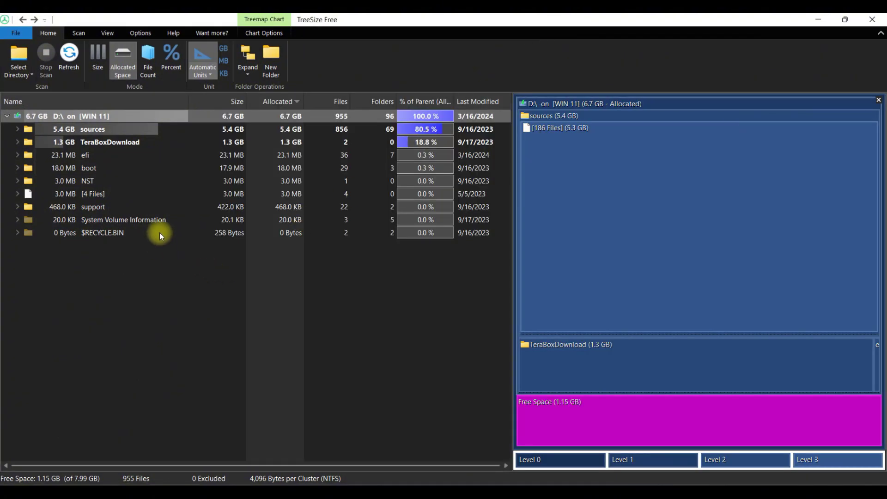
Expand the sources folder and its sxs subfolder, and expand the whole directory tree to level 6
left_click(18, 132)
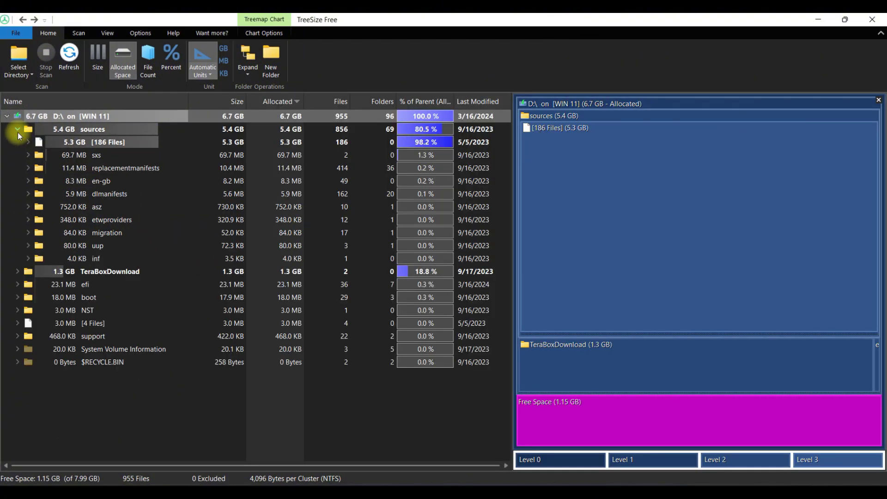
left_click(28, 155)
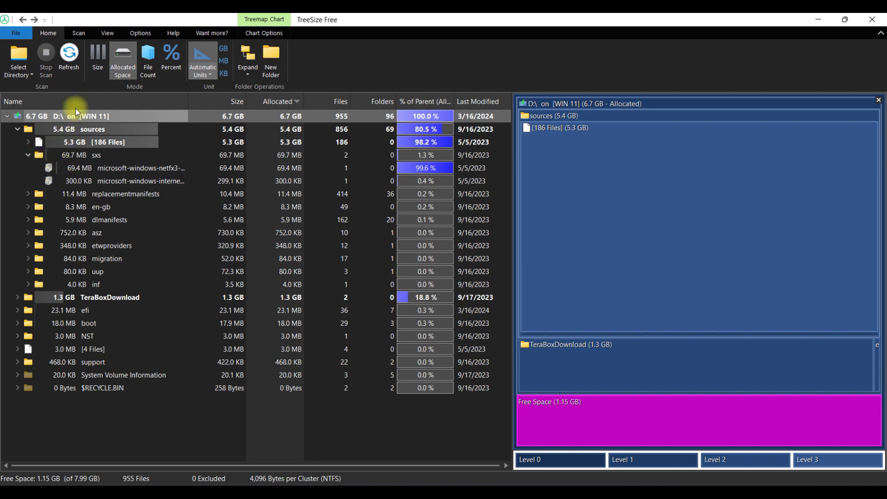
left_click(80, 34)
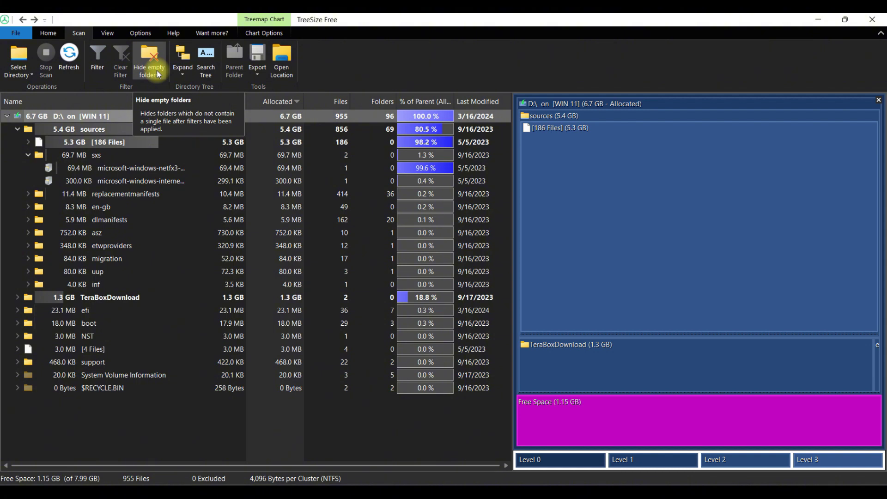
left_click(187, 73)
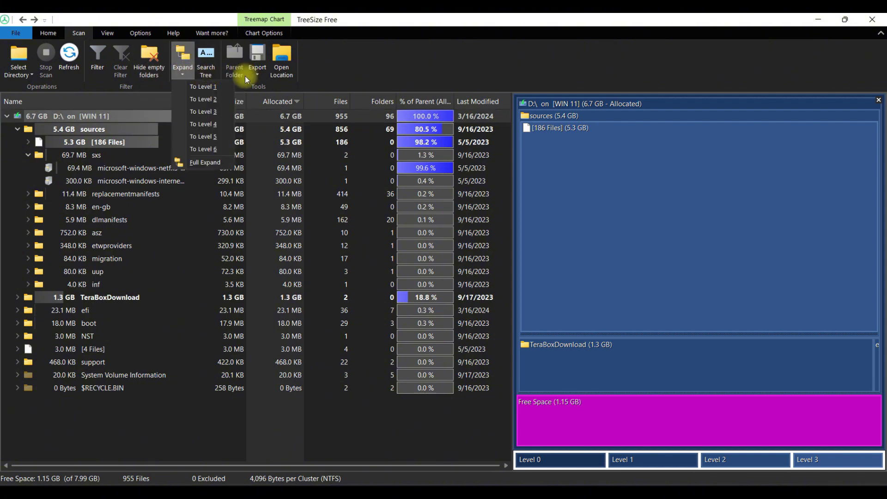
left_click(203, 151)
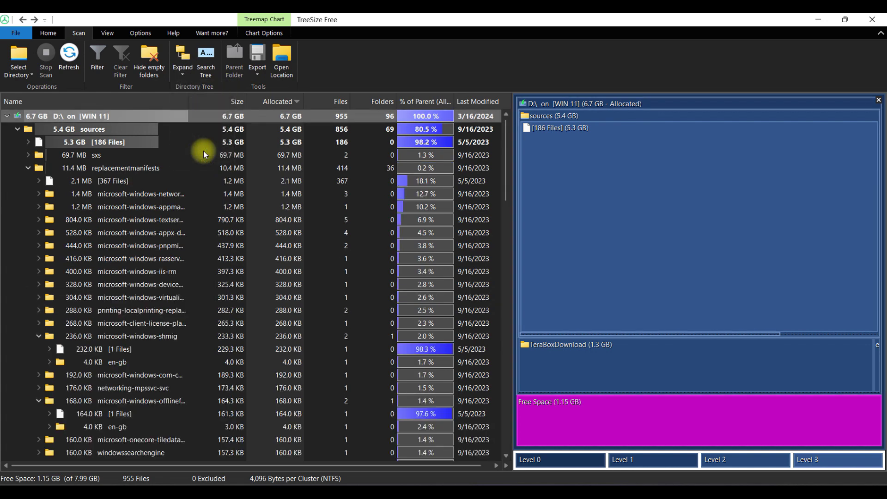
Examine the expanded folders with their tooltip details and the available export and print formats
scroll(115, 296, "down", 5)
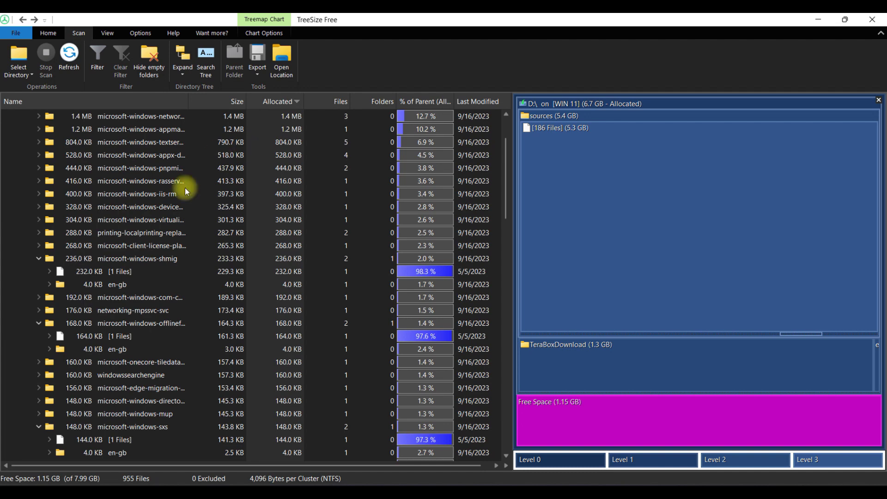
scroll(185, 187, "up", 2)
mouse_move(184, 164)
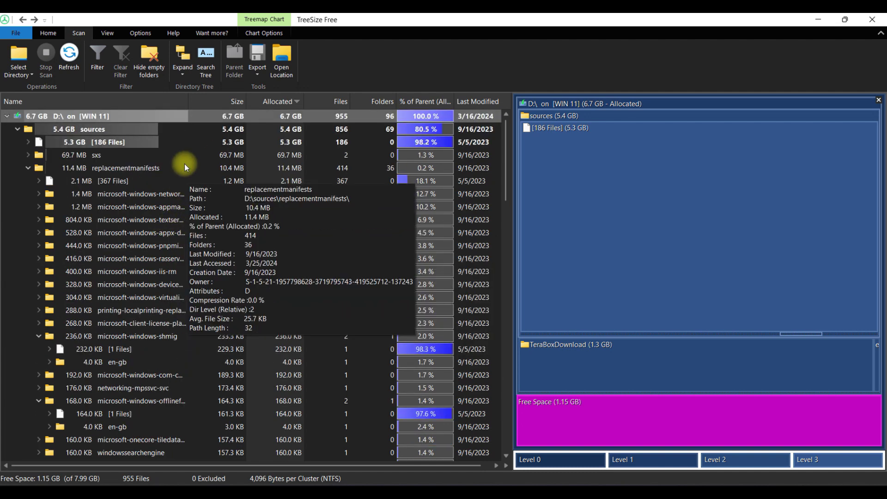
mouse_move(187, 136)
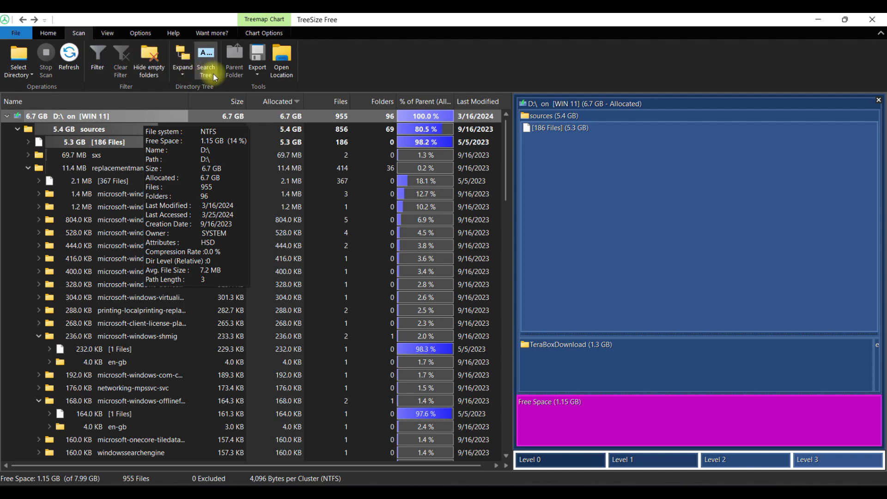
left_click(258, 64)
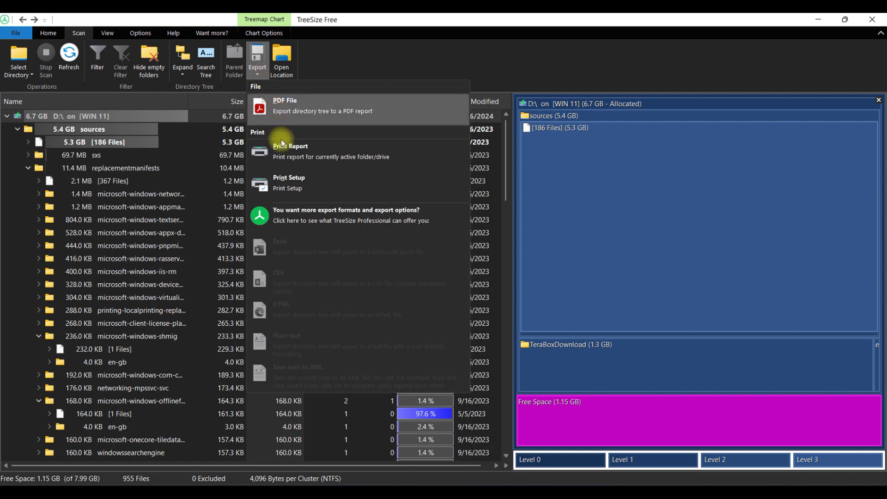
left_click(290, 72)
Check the treemap's level of detail setting and try the chart at the bottom before returning it to the right pane
left_click(254, 34)
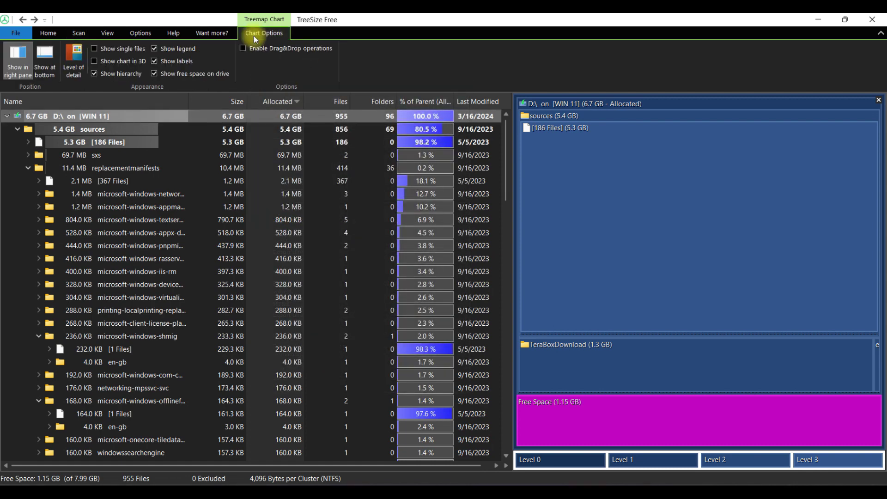
left_click(72, 55)
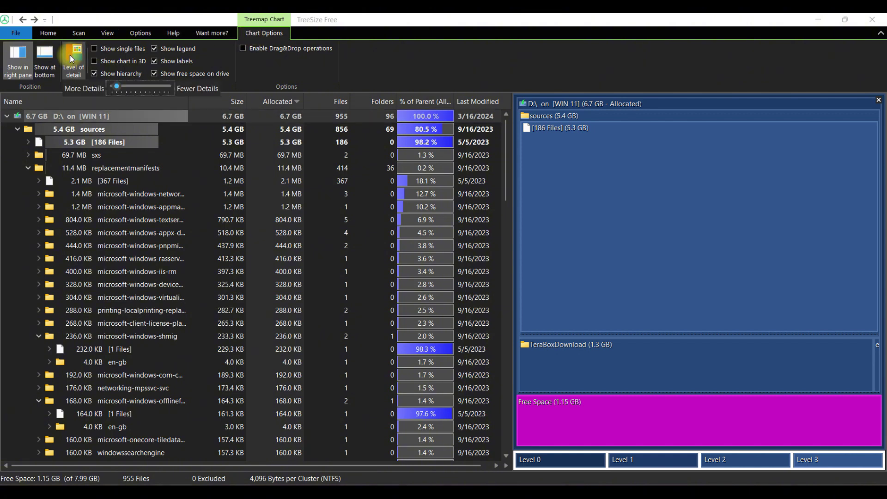
left_click(43, 57)
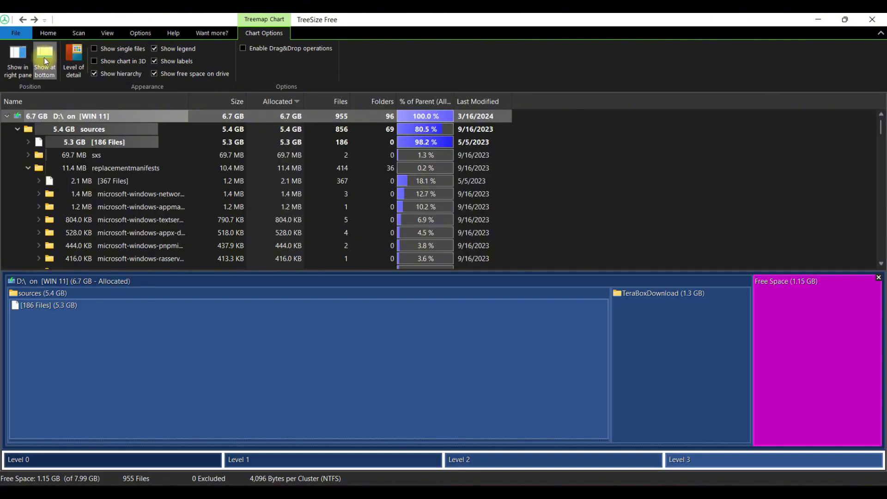
left_click(23, 57)
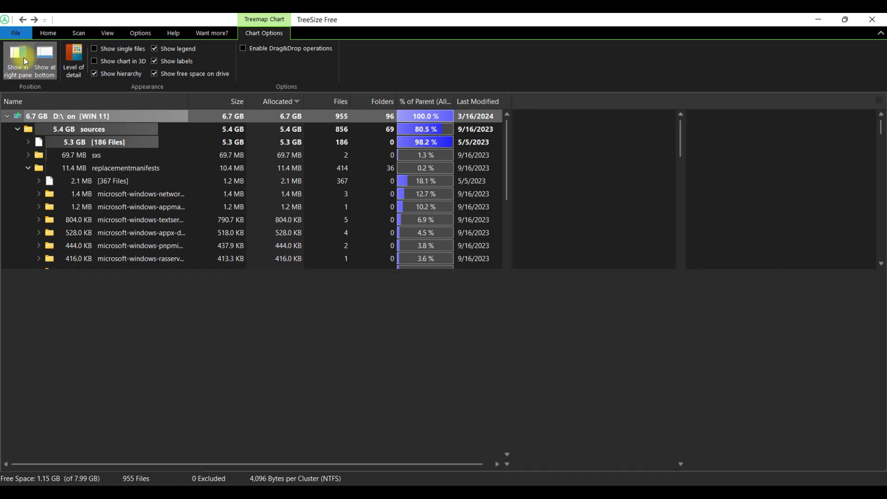
Compare the size, allocated space and file count modes for the D: drive, and set the display mode to percent
left_click(39, 33)
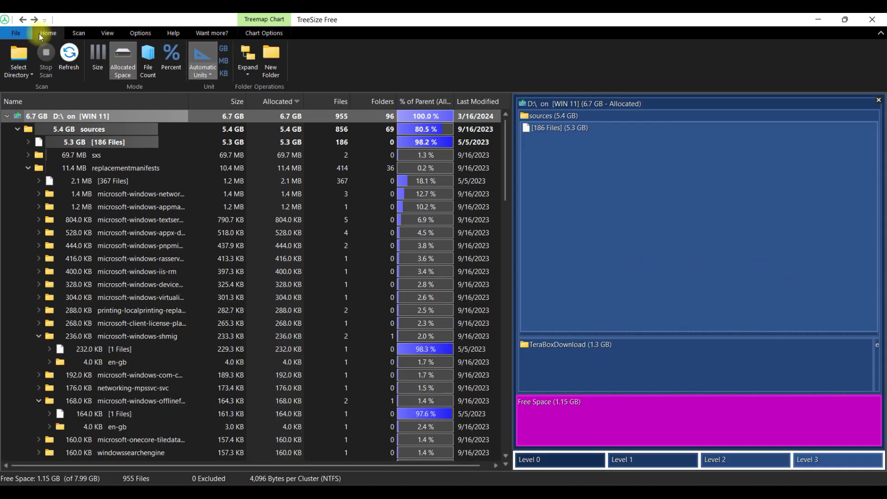
left_click(91, 49)
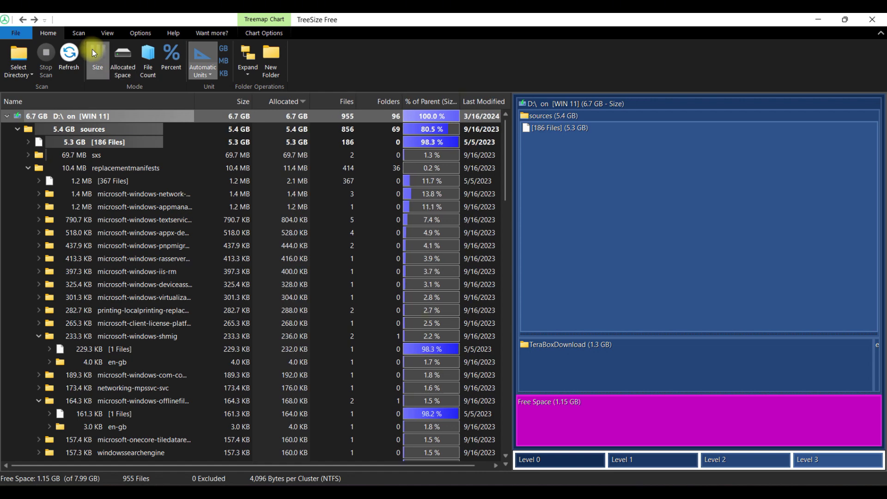
left_click(131, 58)
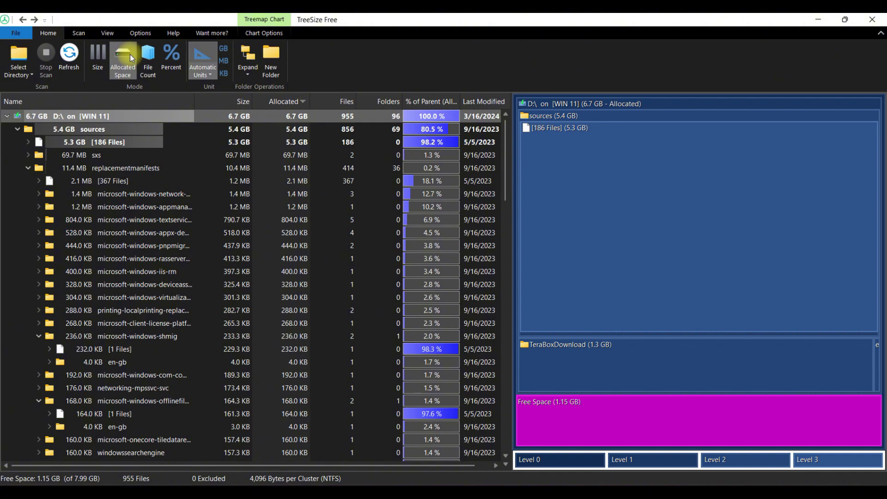
left_click(149, 55)
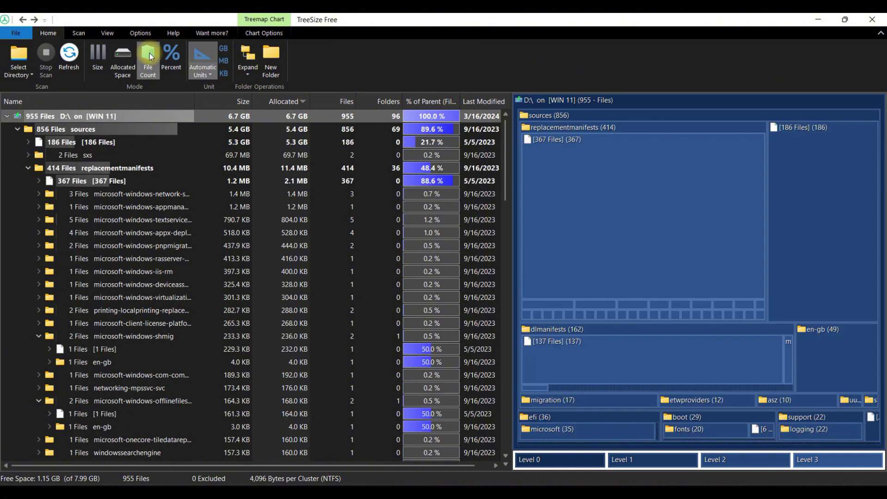
left_click(171, 52)
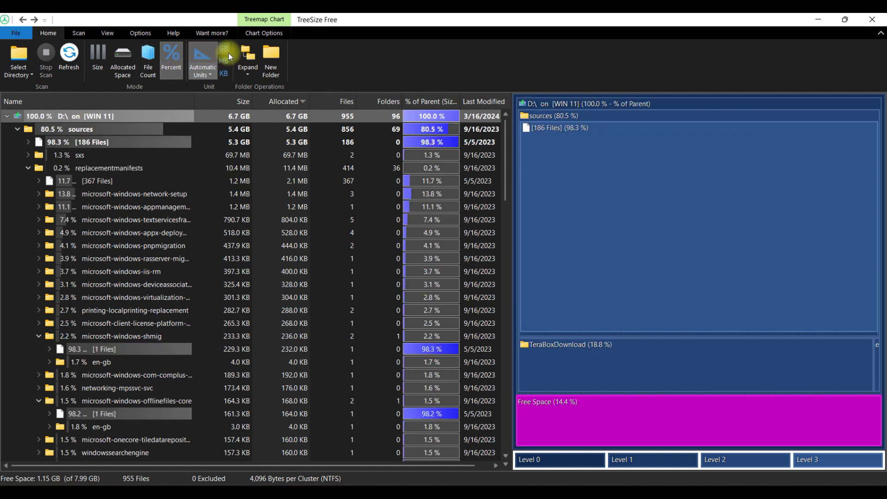
left_click(253, 74)
left_click(303, 60)
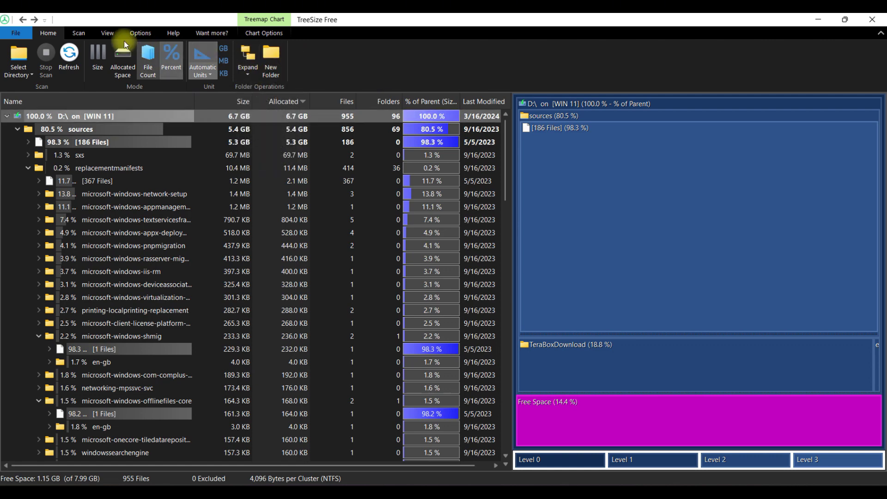
Review the export command and the About information, and exit TreeSize Free
left_click(17, 35)
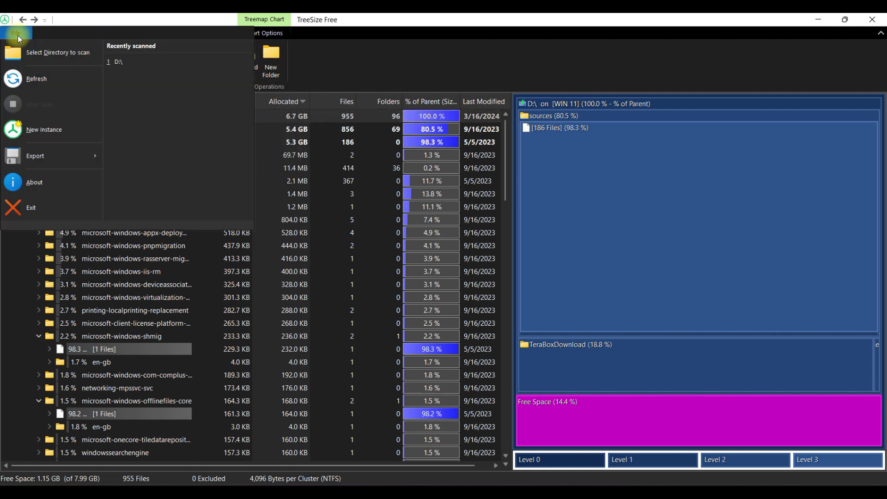
left_click(37, 157)
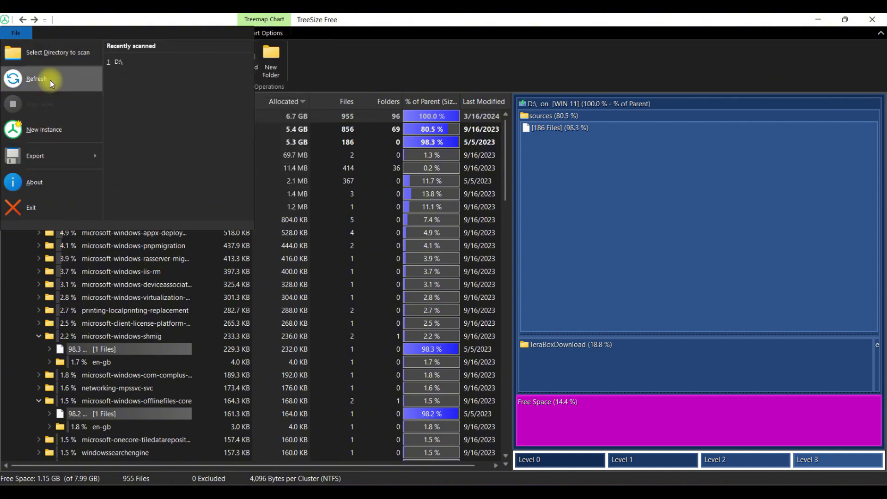
left_click(36, 179)
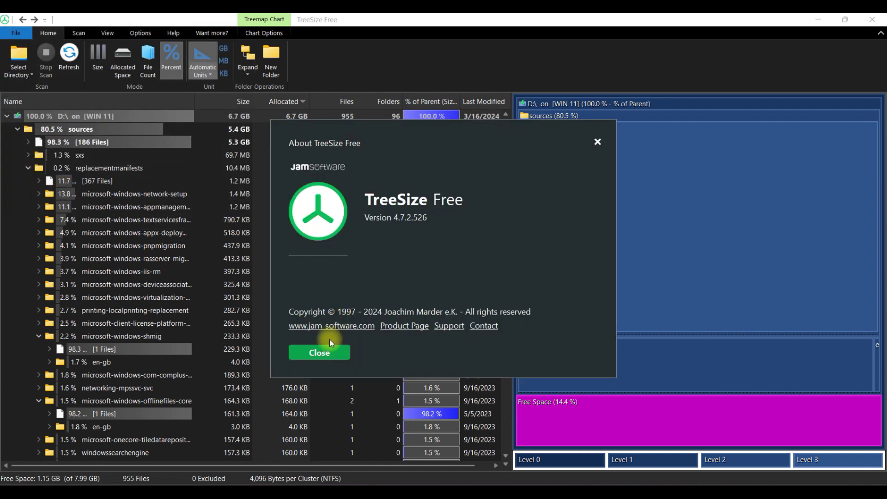
left_click(327, 352)
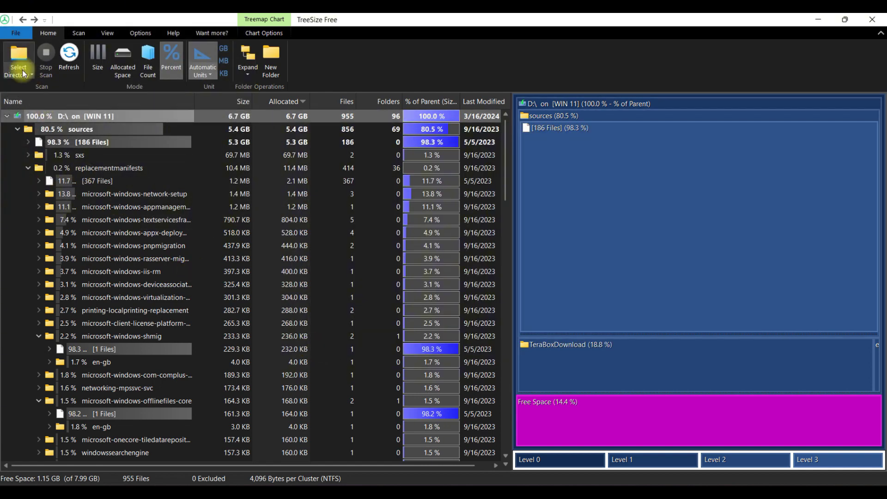
left_click(16, 33)
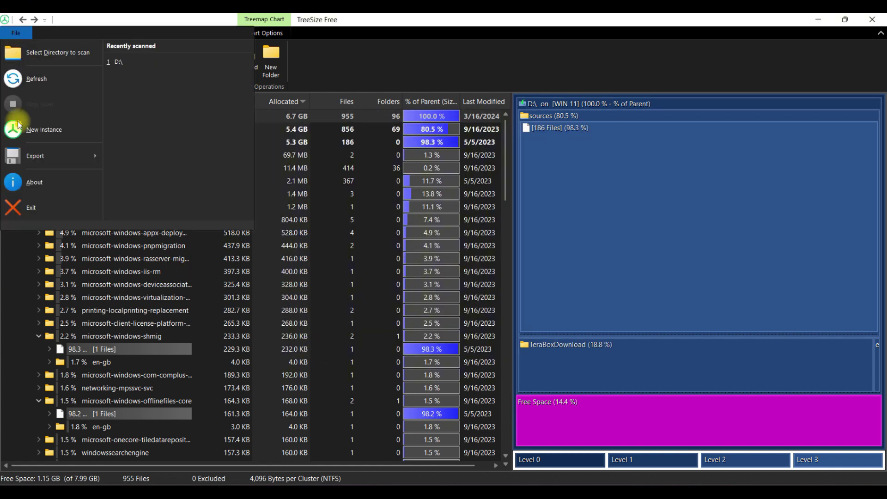
left_click(19, 210)
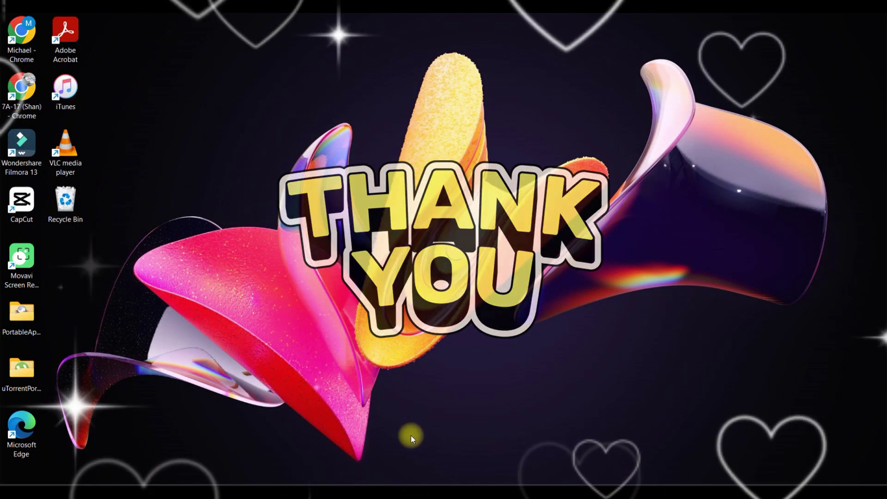